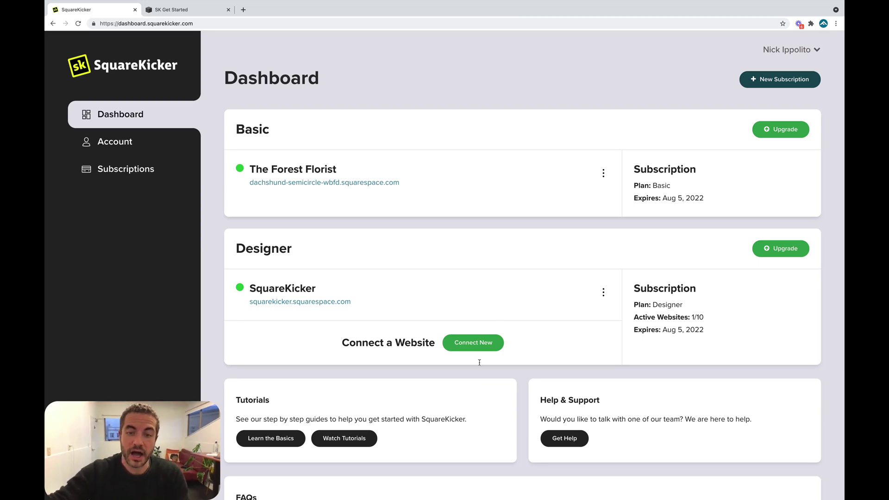
Connect a new website using the Squarespace site ID copied from the URL as its domain, and save
click(479, 345)
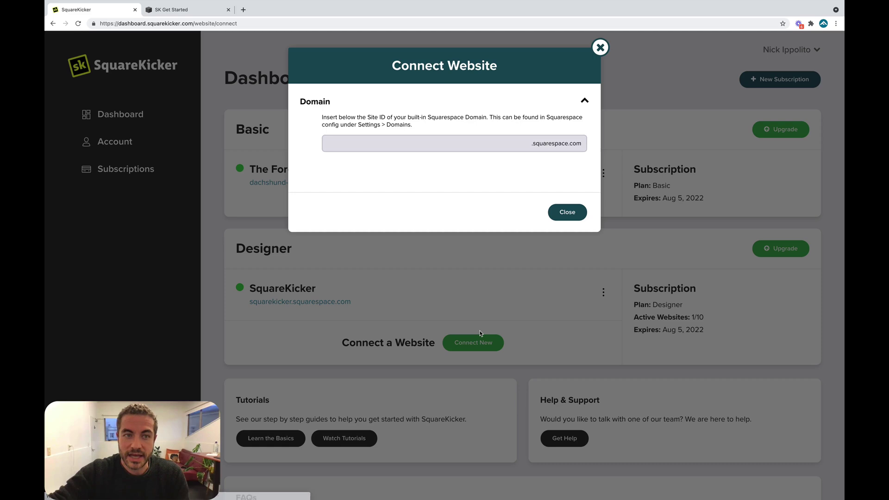
click(166, 10)
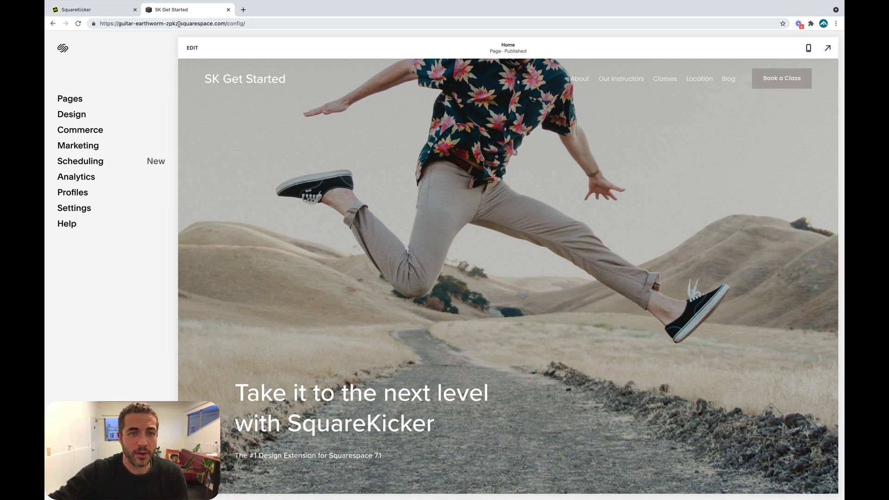
drag(180, 23, 118, 23)
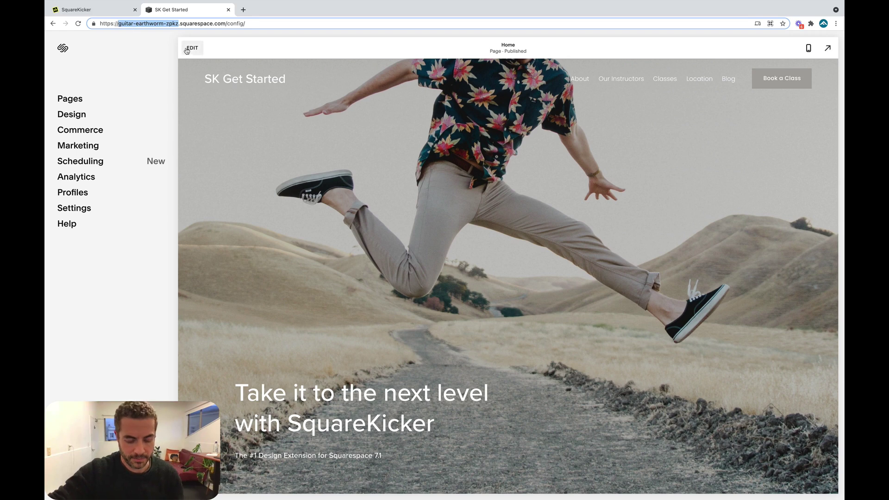
click(100, 13)
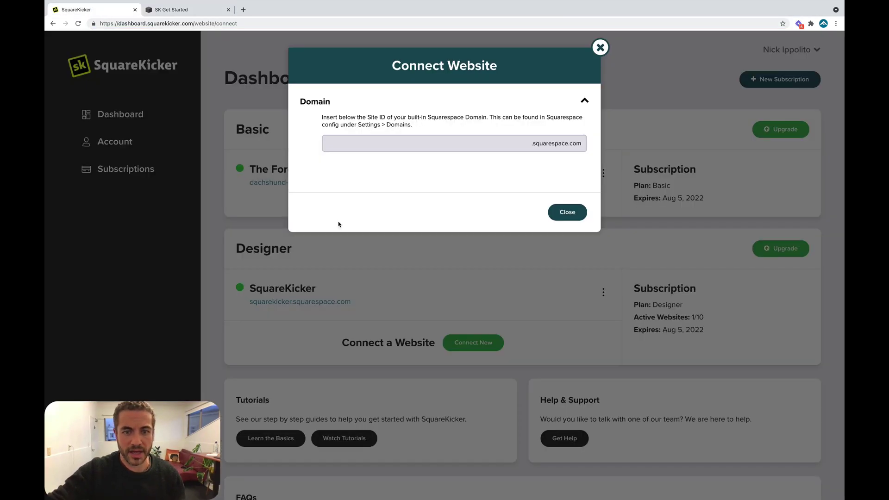
click(356, 147)
text(guitar-earthworm-zpkz)
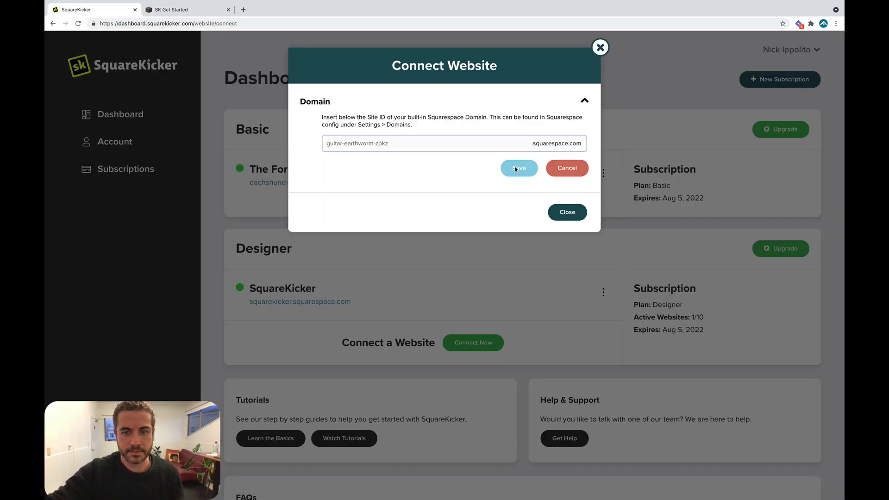
click(515, 170)
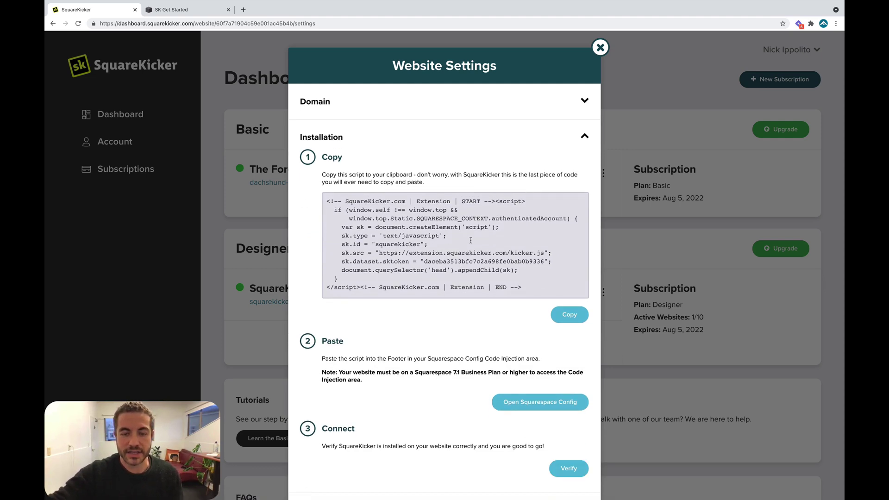
Copy the SquareKicker installation script
click(573, 318)
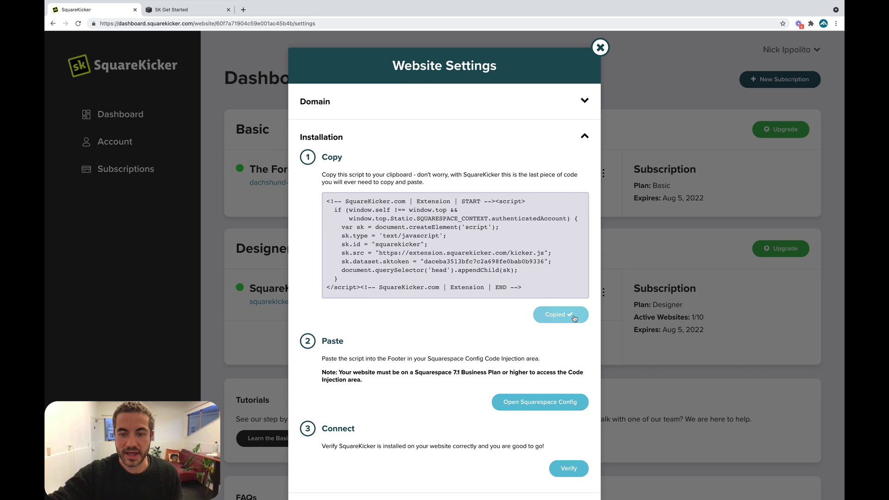
Paste the SquareKicker script into the Footer box of Code Injection and save it
click(532, 408)
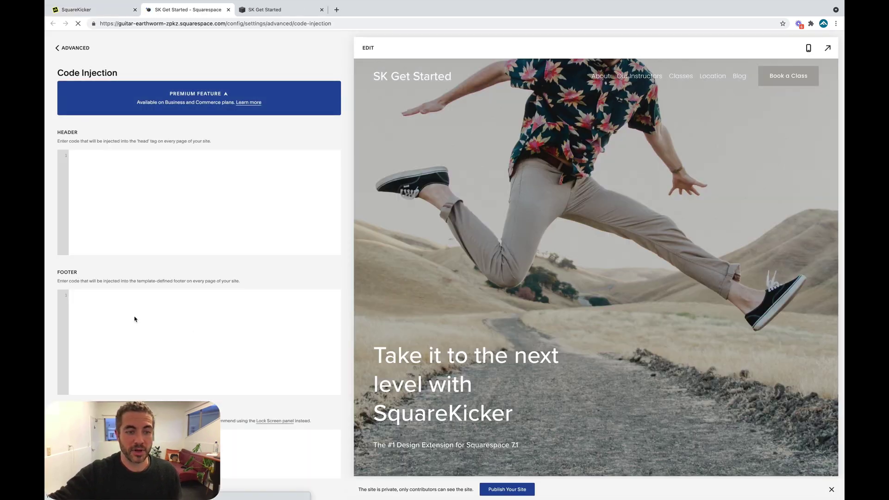
click(133, 317)
key(ctrl+v)
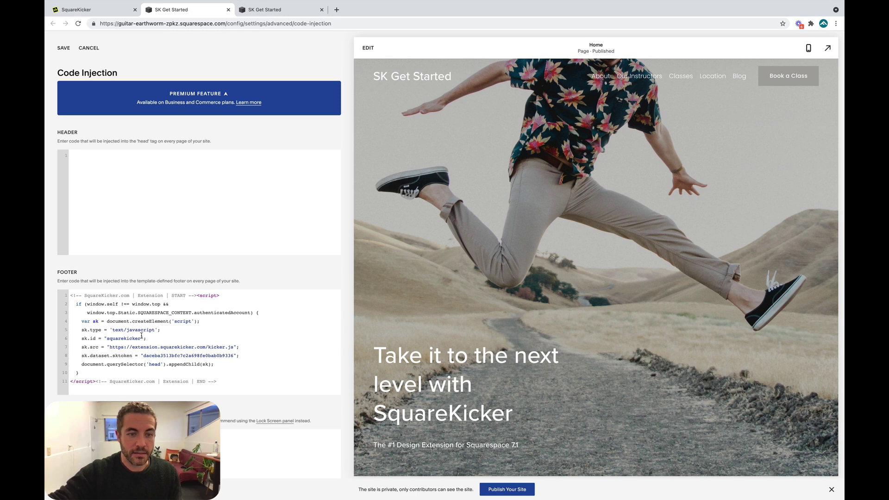
click(63, 48)
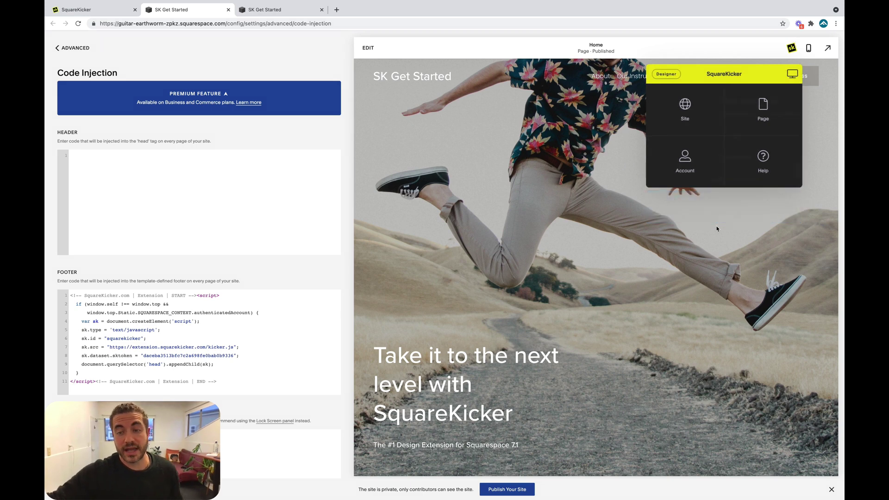
click(713, 164)
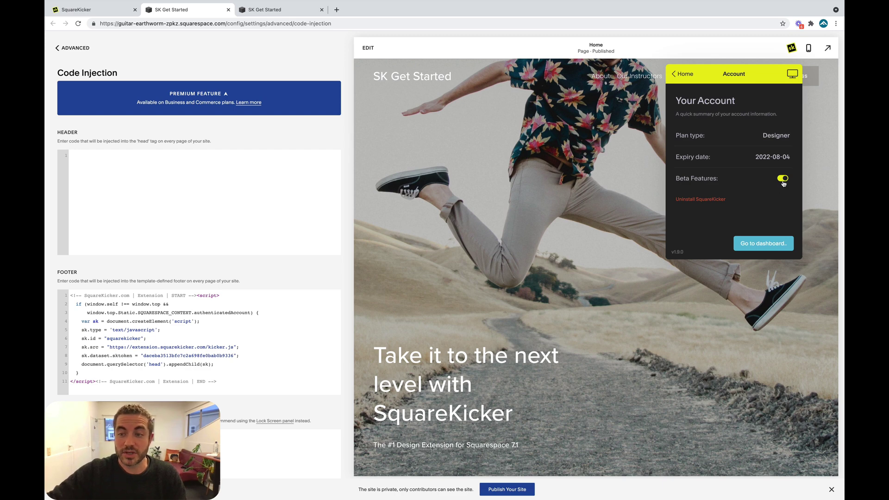
click(685, 74)
click(693, 117)
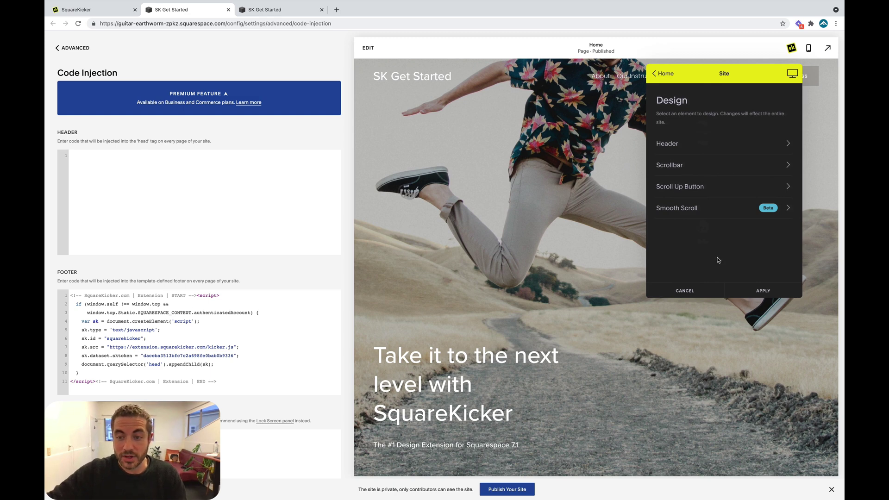
click(704, 144)
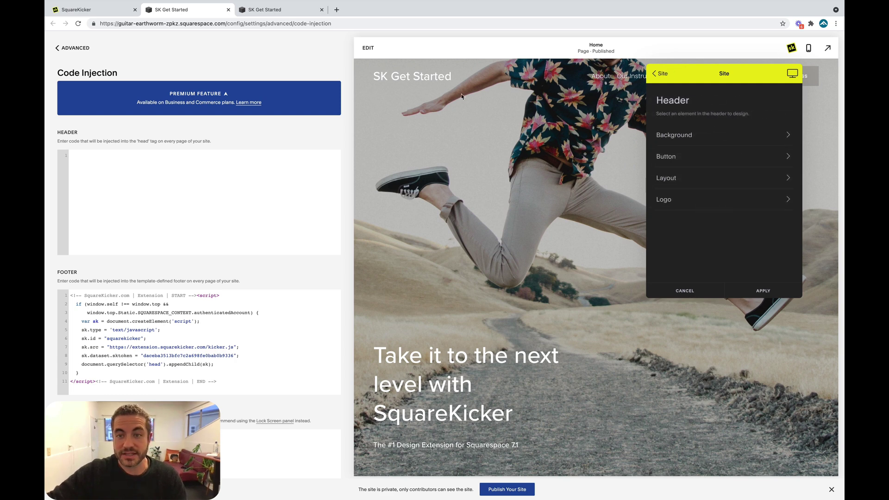
click(656, 73)
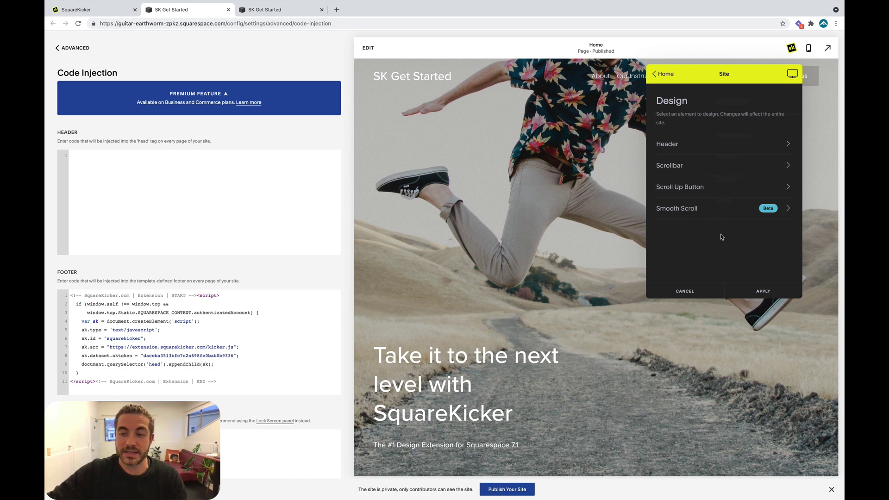
click(727, 208)
click(663, 72)
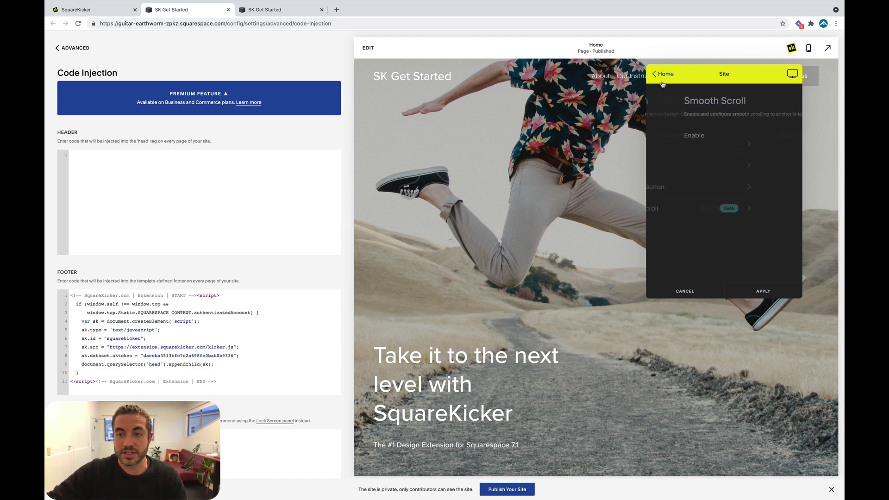
Browse SquareKicker's page-only Header > Logo > Font settings and view the colour picker
click(665, 76)
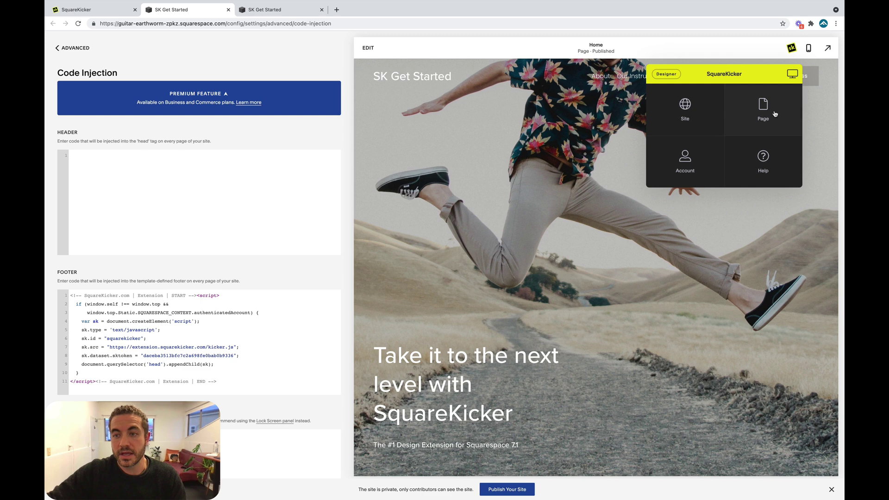
click(778, 115)
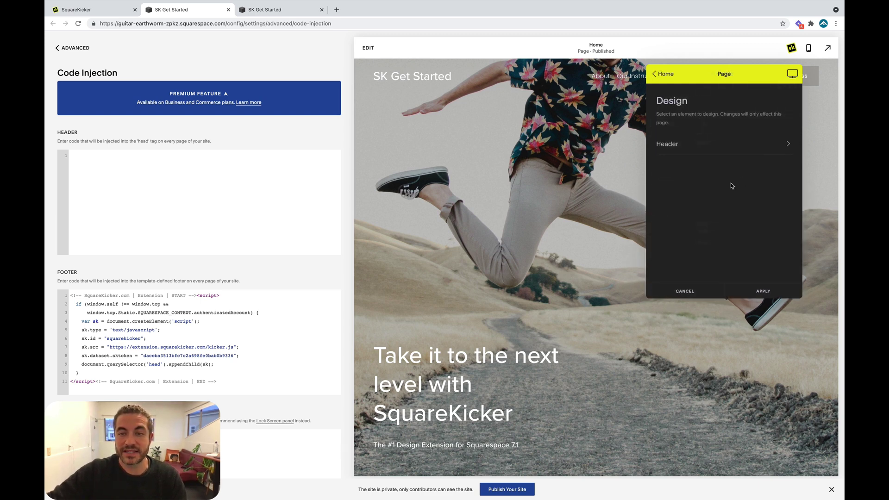
click(694, 146)
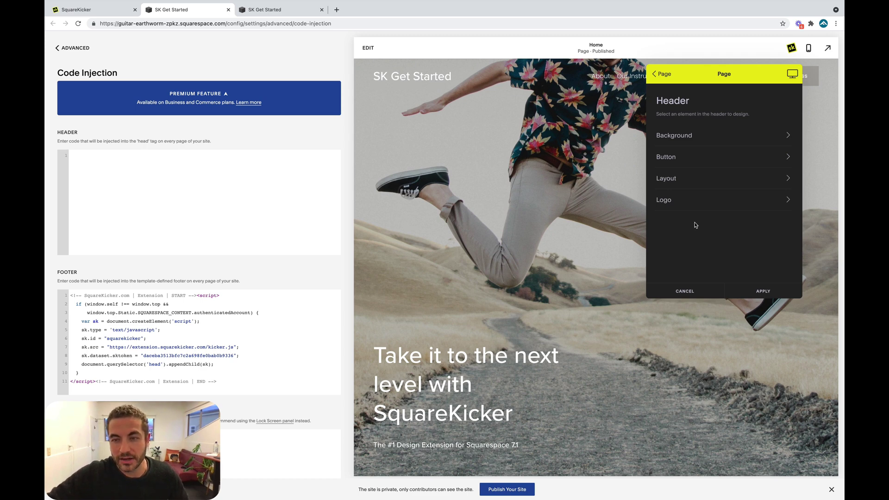
click(712, 203)
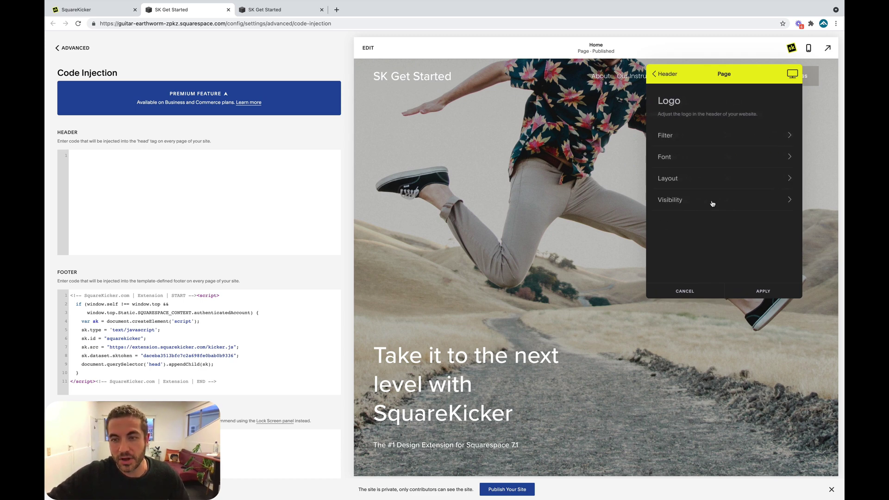
click(702, 157)
click(783, 190)
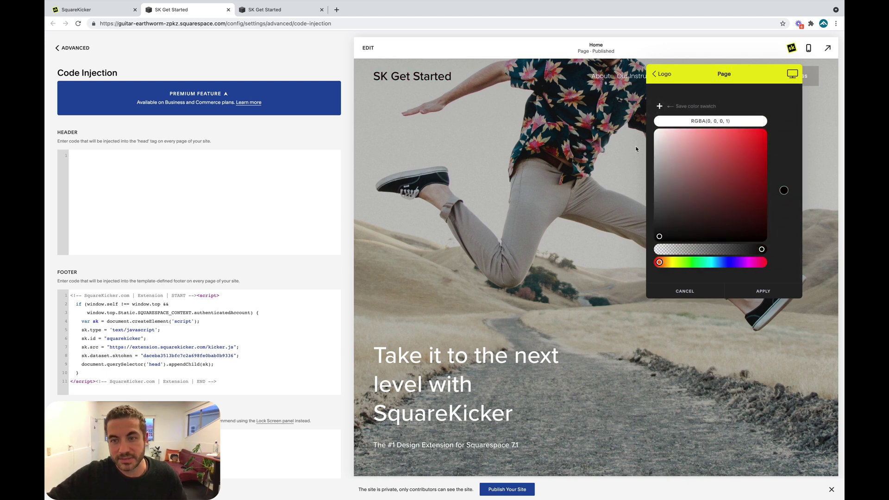
Look through the logo Filter options and return to the Header options
click(683, 78)
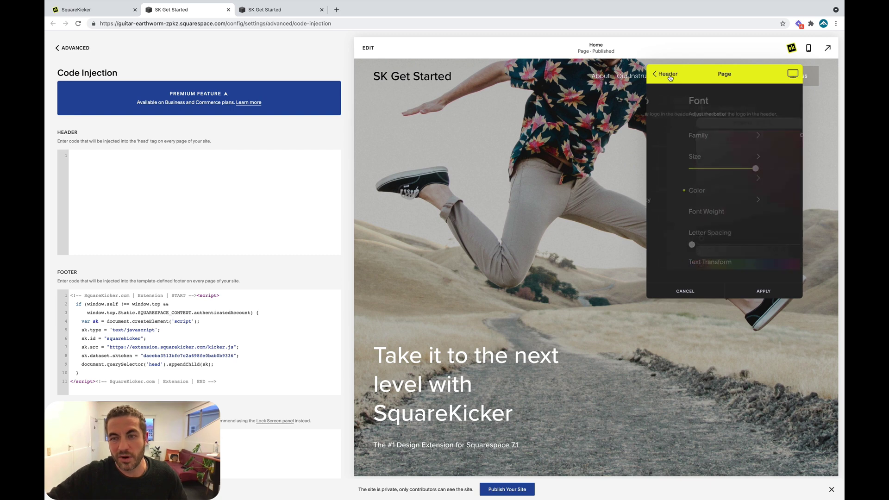
click(707, 137)
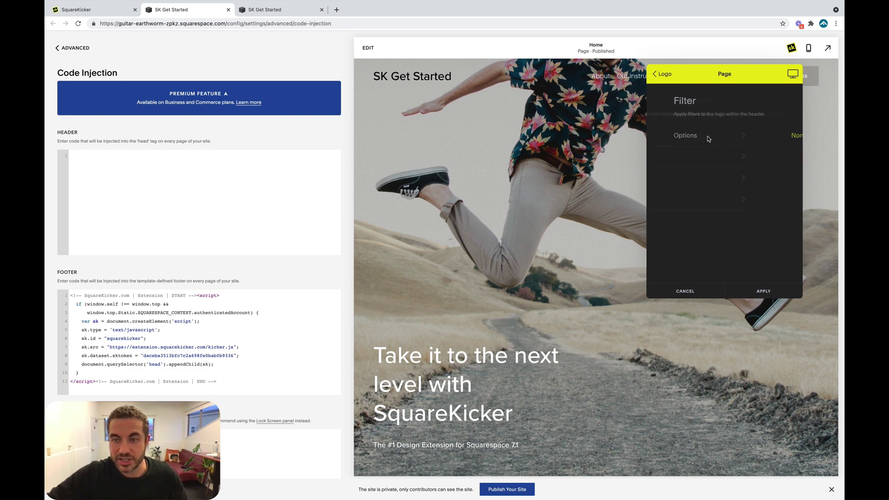
click(718, 137)
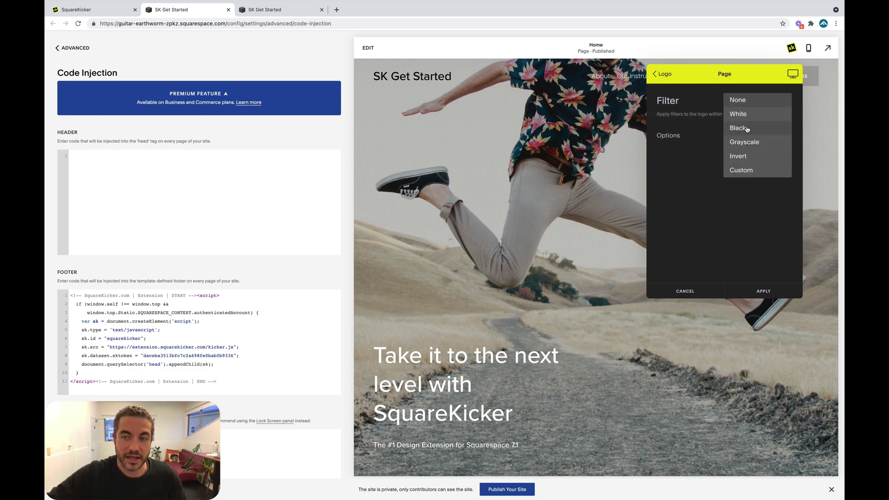
click(660, 74)
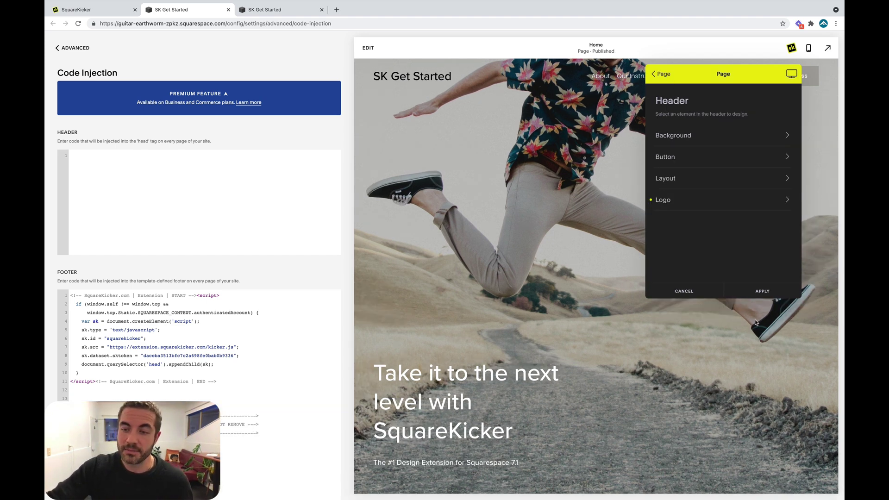
Edit the homepage and open SquareKicker design for the hero heading block, panel moved beside it
click(761, 291)
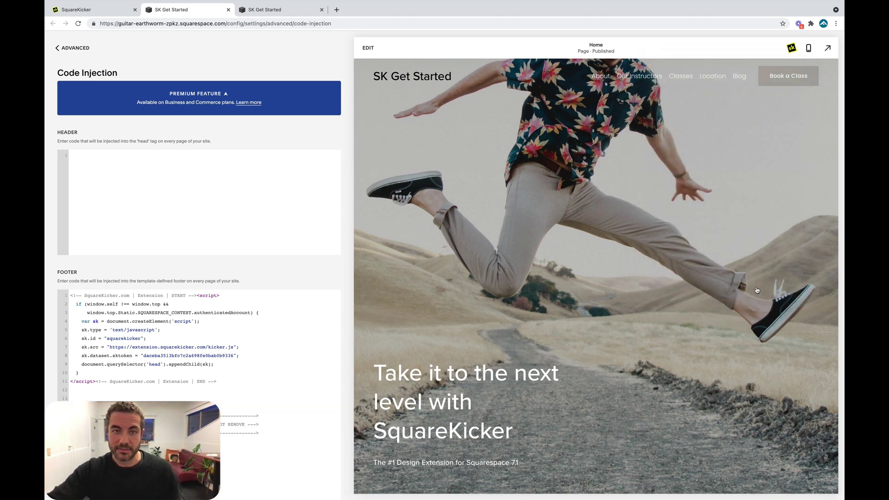
click(366, 48)
scroll(339, 165, down, 3)
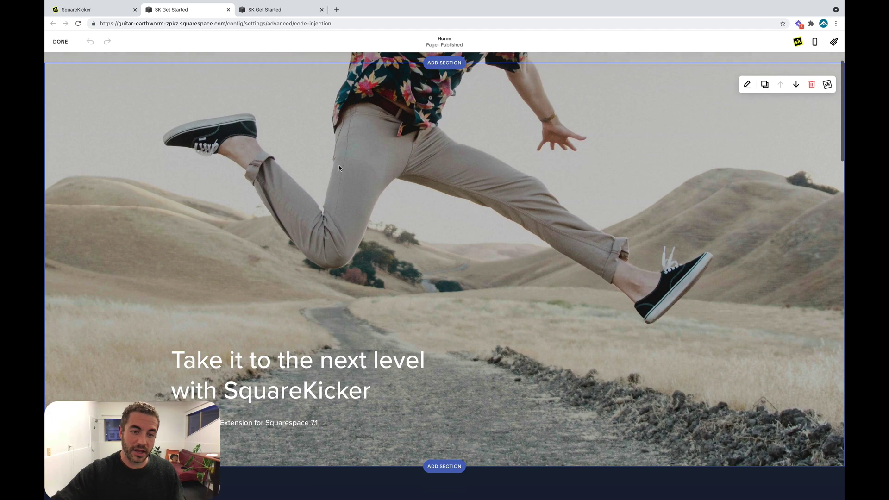
scroll(213, 228, down, 1)
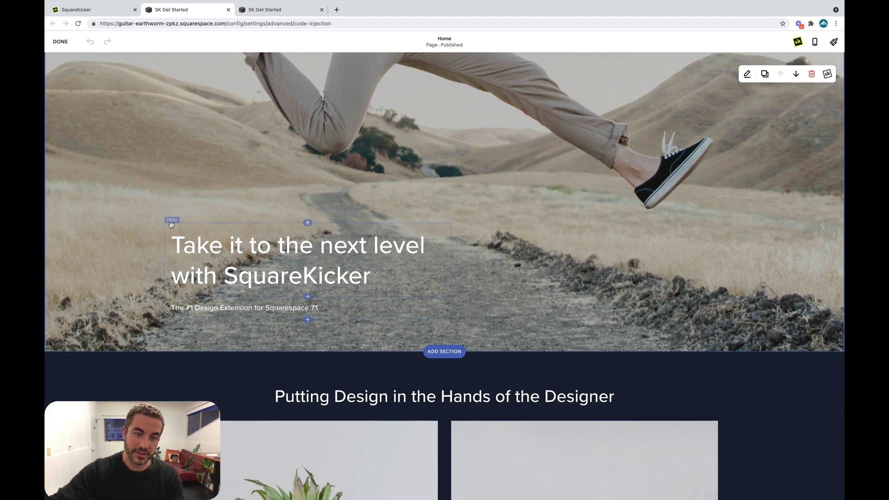
click(171, 222)
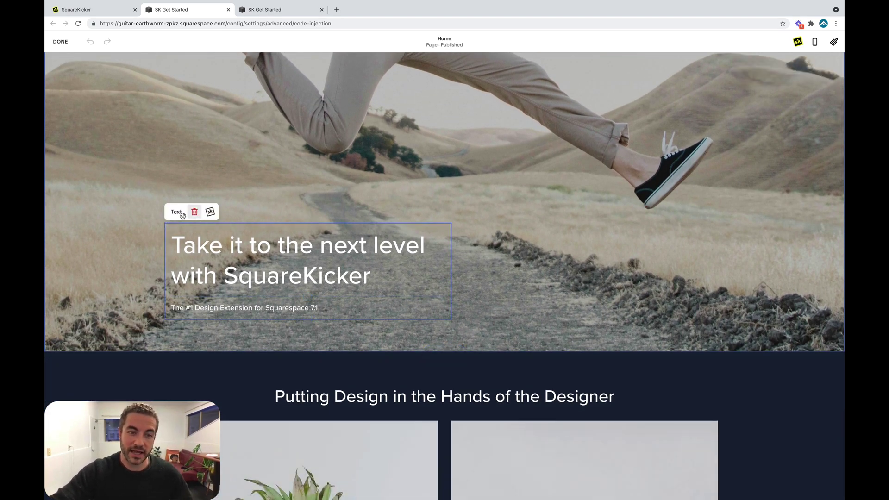
click(210, 213)
drag(722, 228, 550, 158)
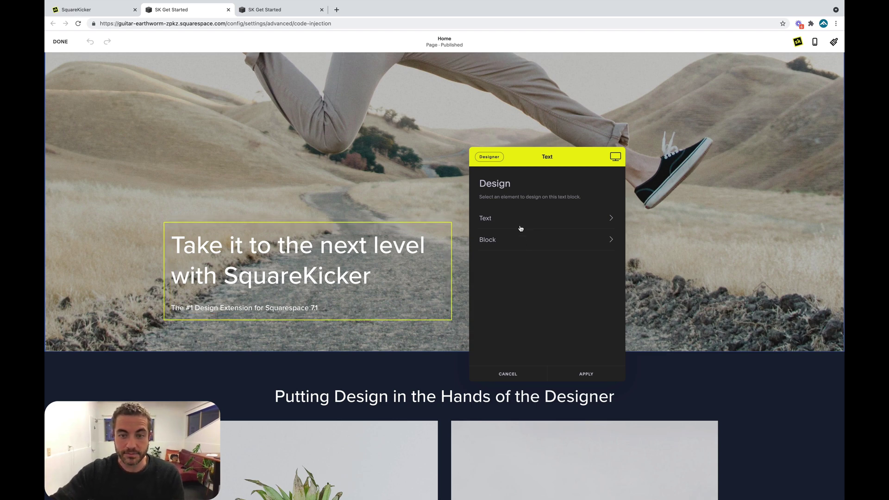
Enlarge the Heading 1 text size and turn the subtitle text red
click(523, 224)
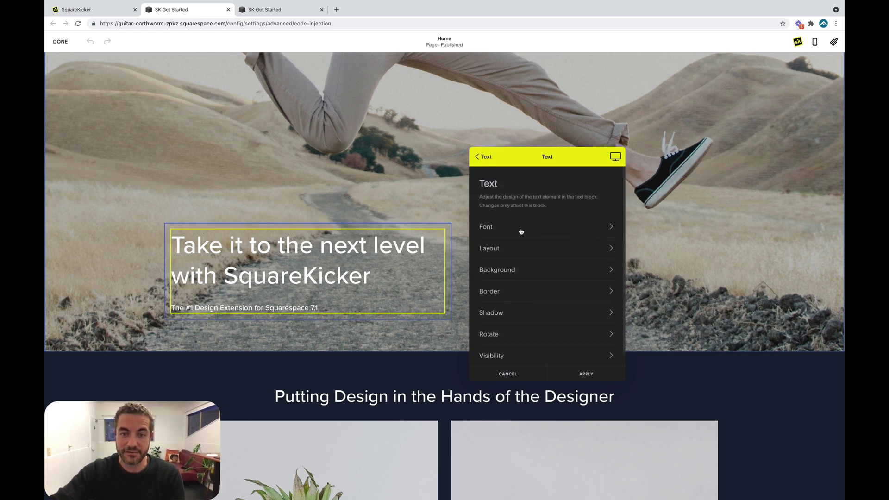
click(522, 229)
click(335, 247)
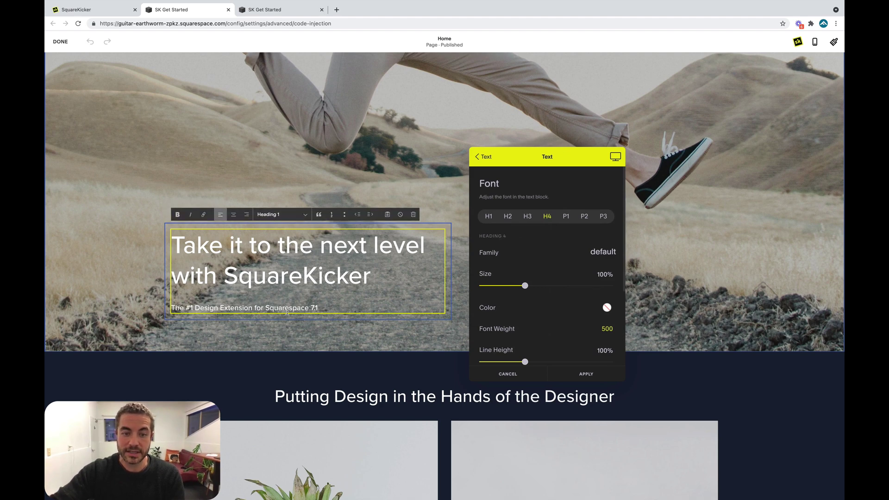
click(487, 216)
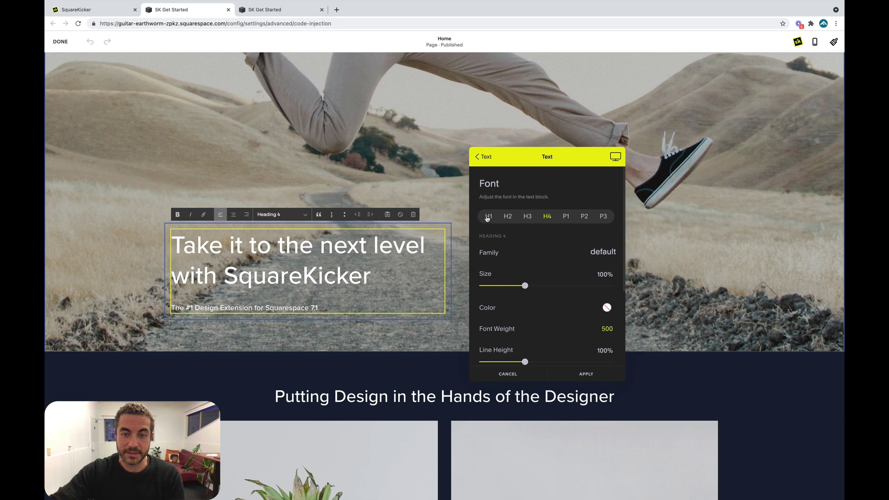
drag(524, 286, 527, 289)
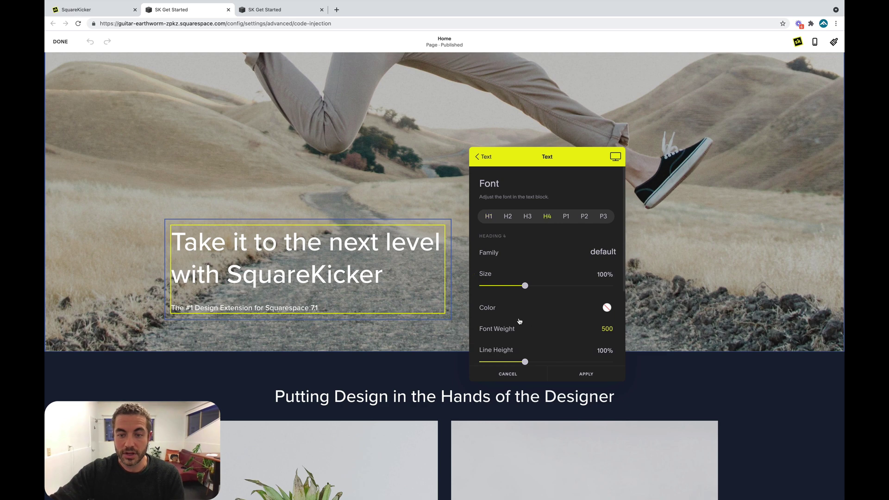
drag(524, 285, 543, 285)
click(607, 309)
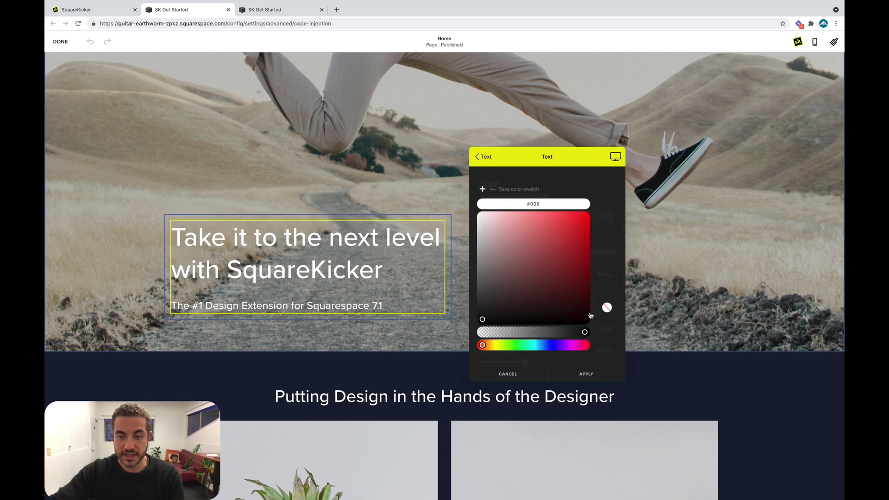
click(485, 345)
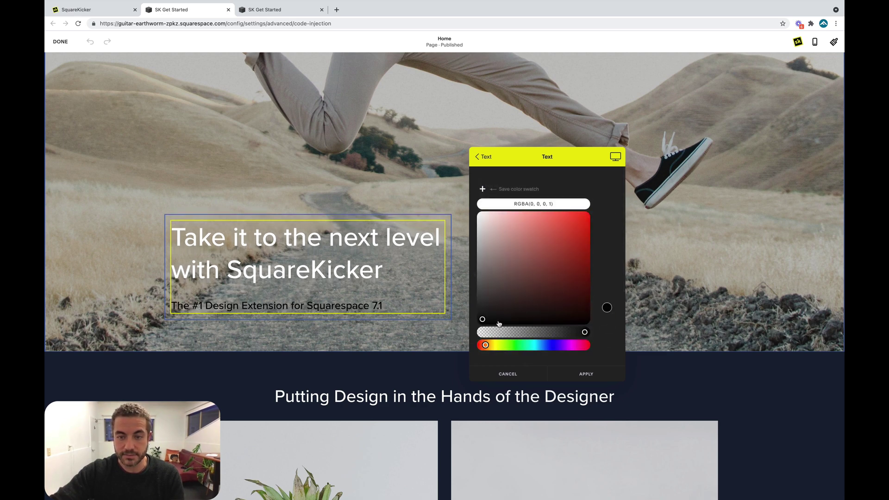
Give the block a black background, saved as a colour swatch, and close the panel
click(611, 220)
click(482, 158)
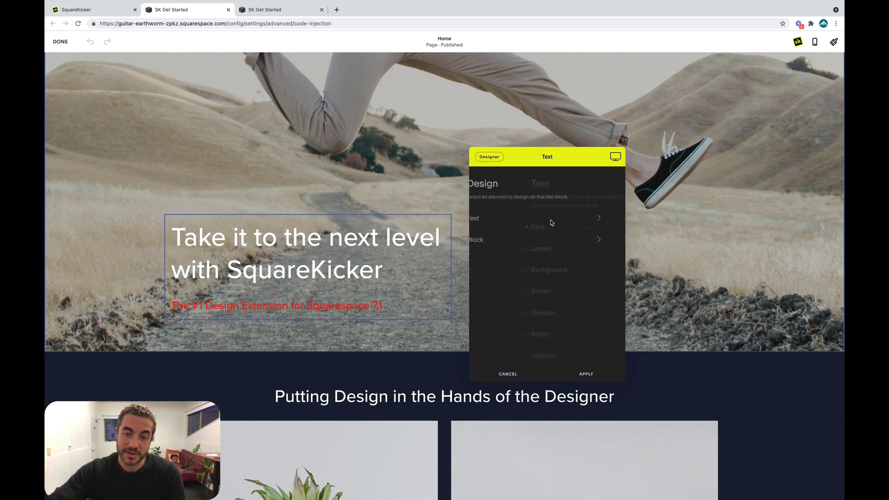
click(547, 242)
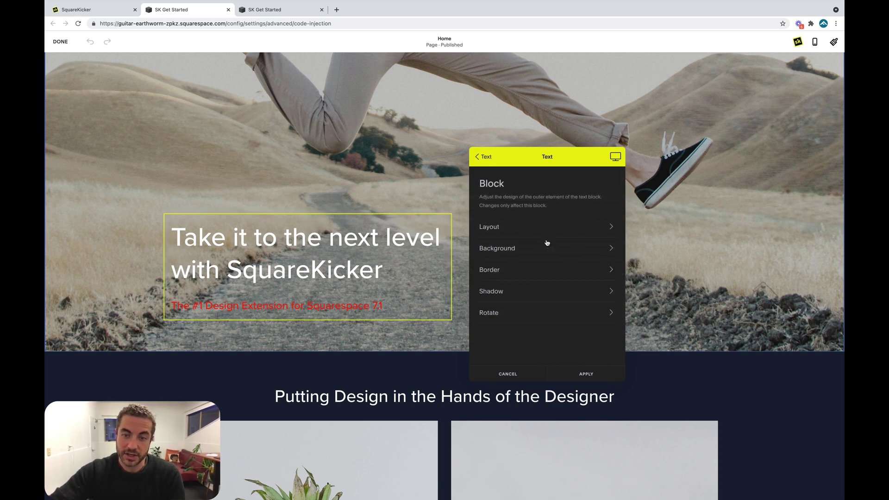
click(545, 242)
click(605, 226)
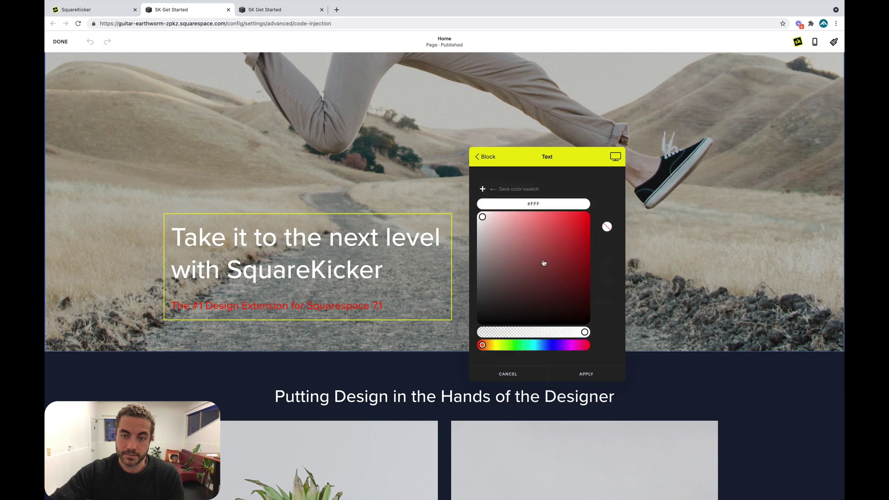
drag(543, 265, 474, 328)
click(482, 188)
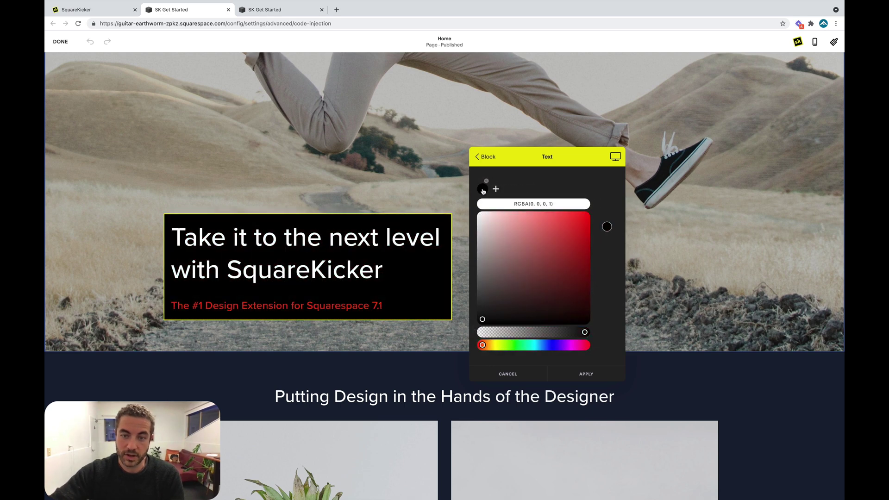
click(485, 157)
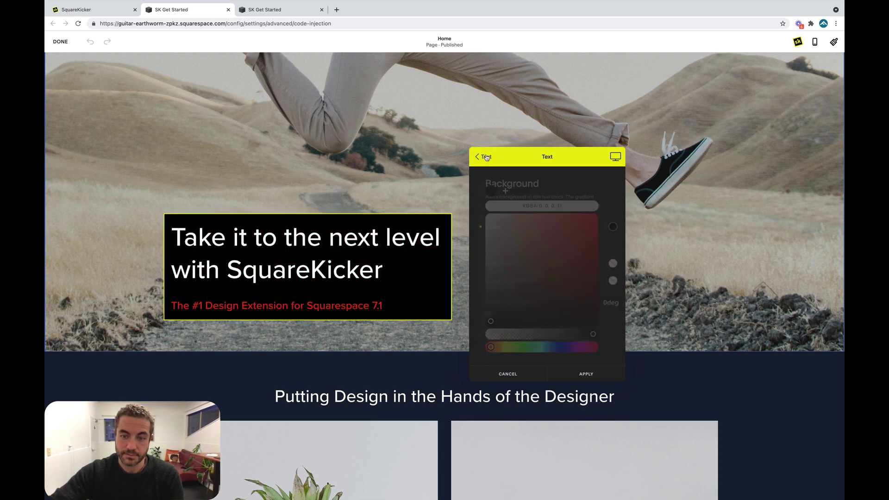
click(590, 375)
scroll(690, 319, down, 1)
scroll(690, 319, down, 5)
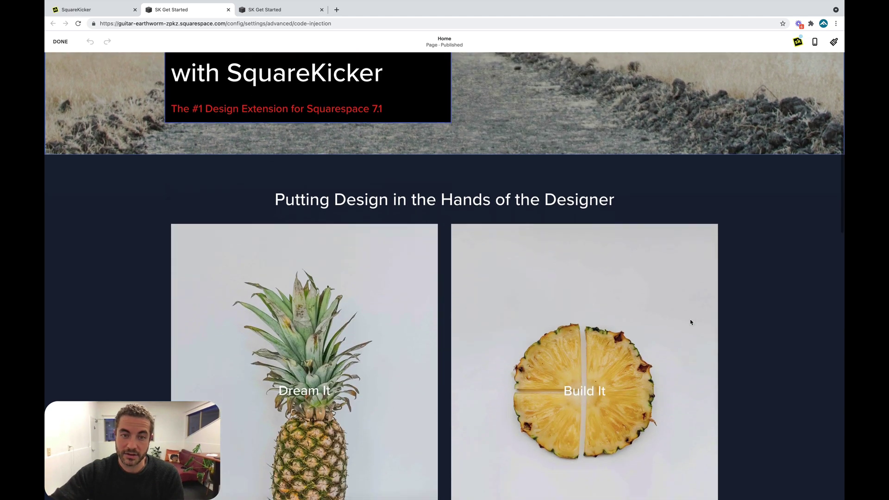
click(380, 297)
click(231, 94)
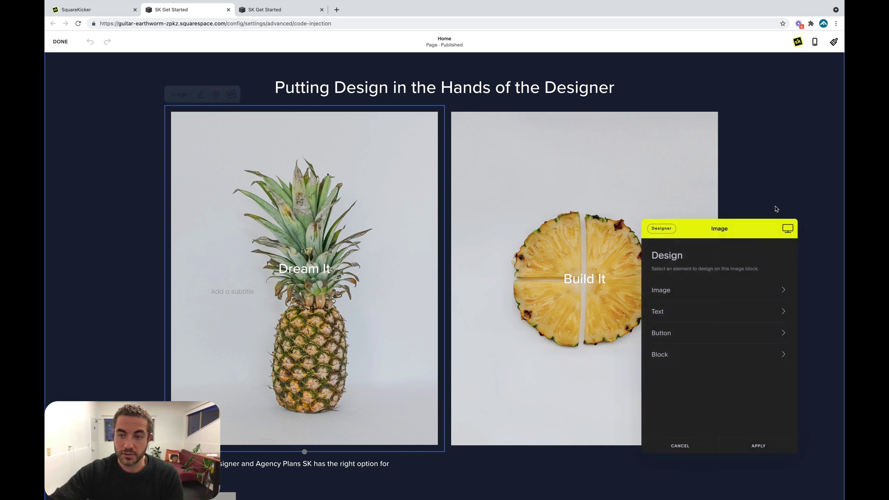
drag(745, 232, 583, 123)
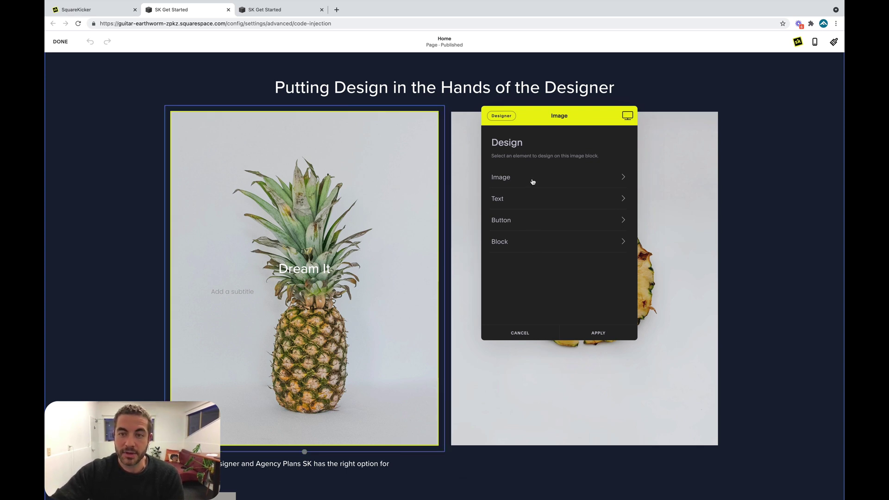
mouse_move(788, 228)
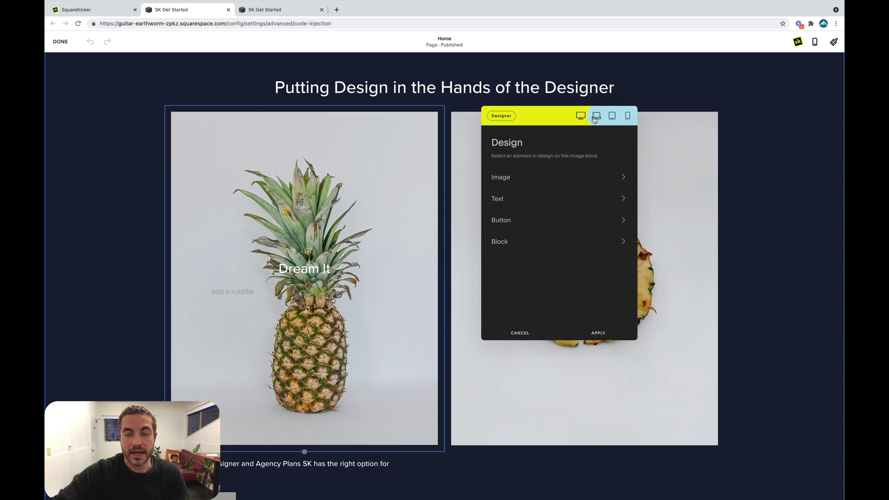
mouse_move(719, 229)
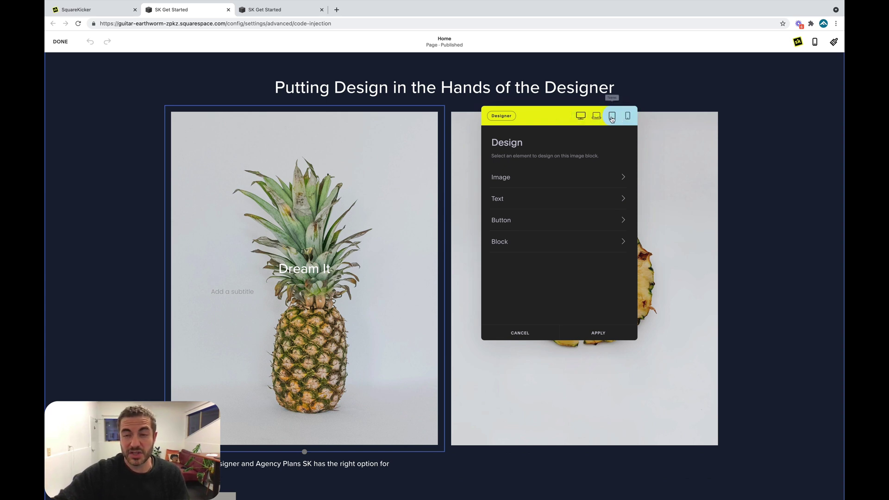
click(611, 116)
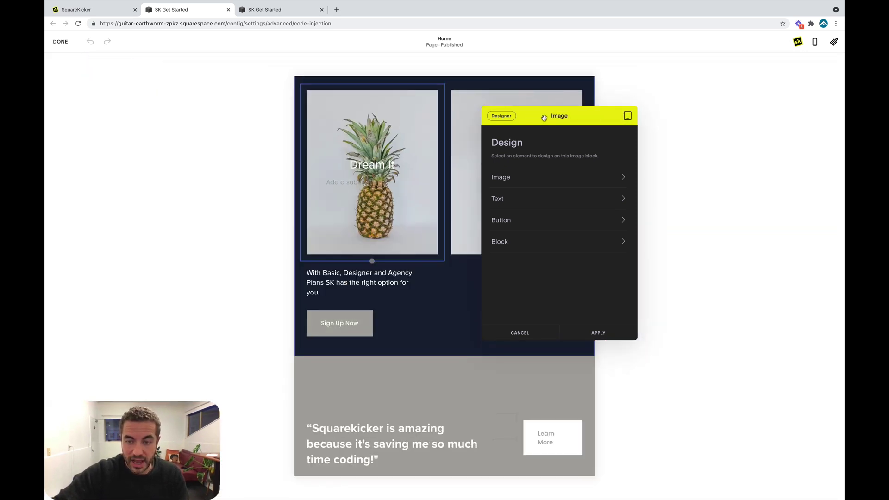
scroll(429, 179, up, 2)
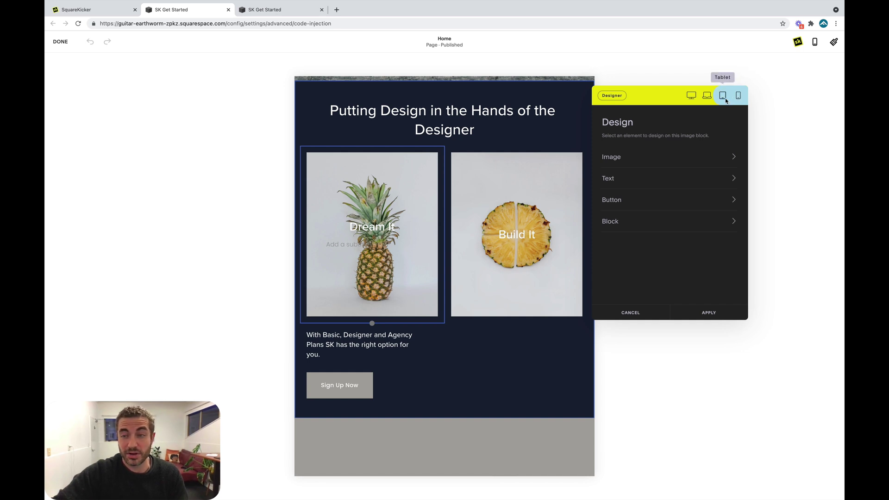
click(738, 96)
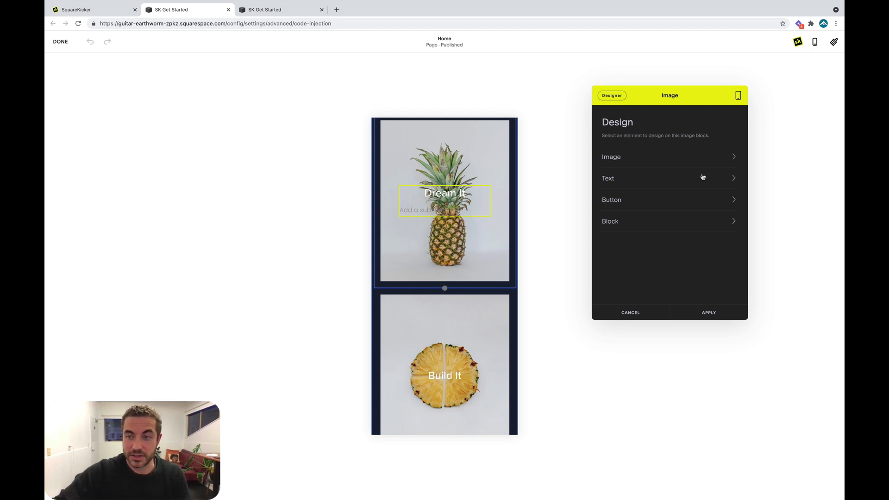
mouse_move(738, 96)
click(691, 95)
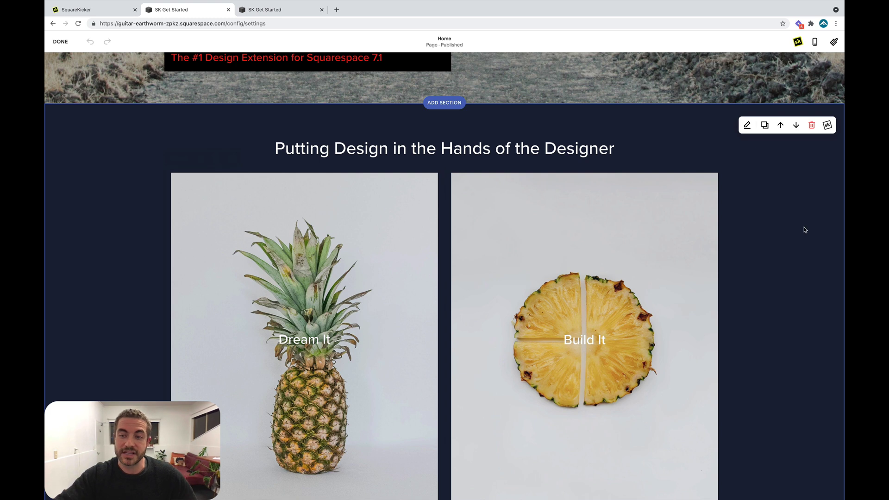
Open SquareKicker's section background colour settings for the pineapple section
click(828, 125)
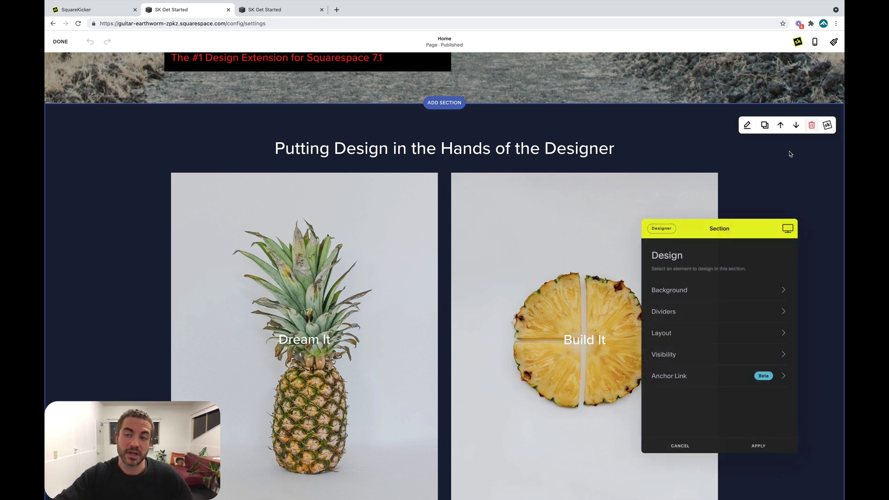
click(706, 291)
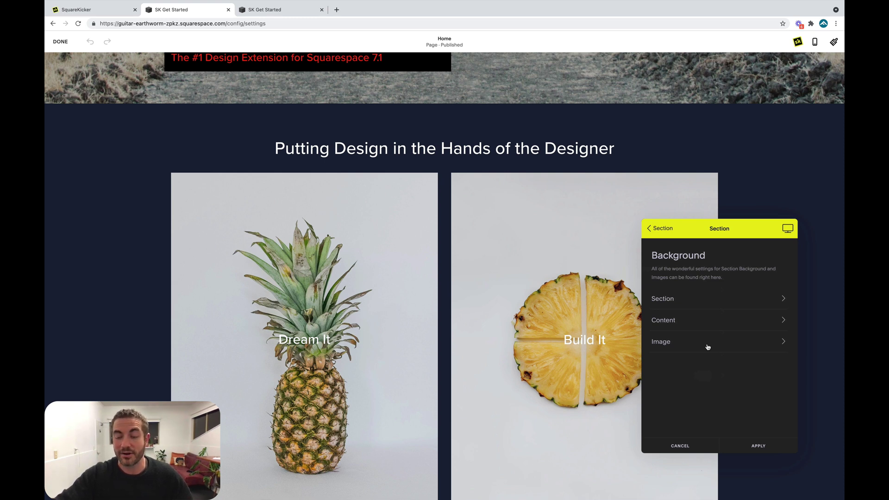
click(702, 304)
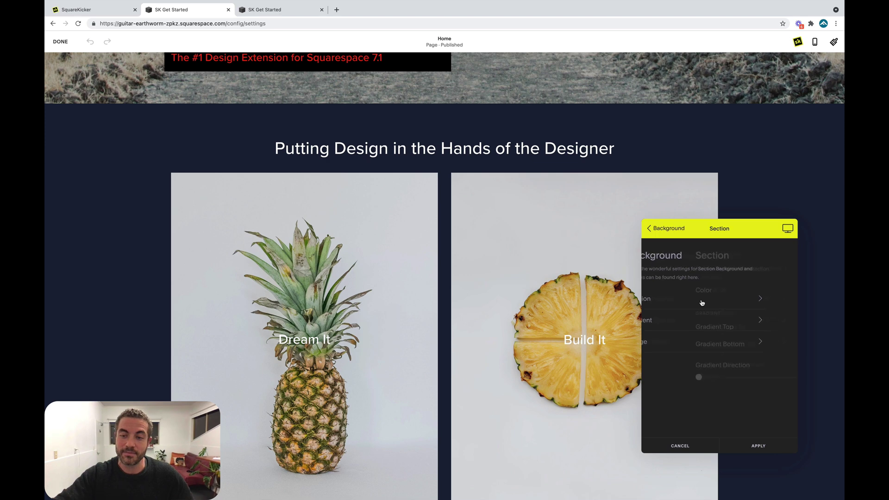
Shift the section background from dark red through orange to green and apply it
click(758, 351)
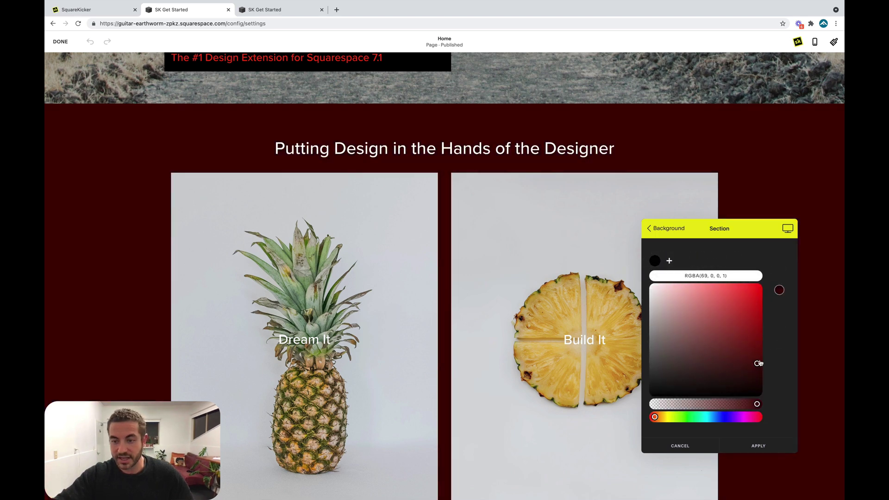
click(666, 416)
drag(666, 417, 679, 417)
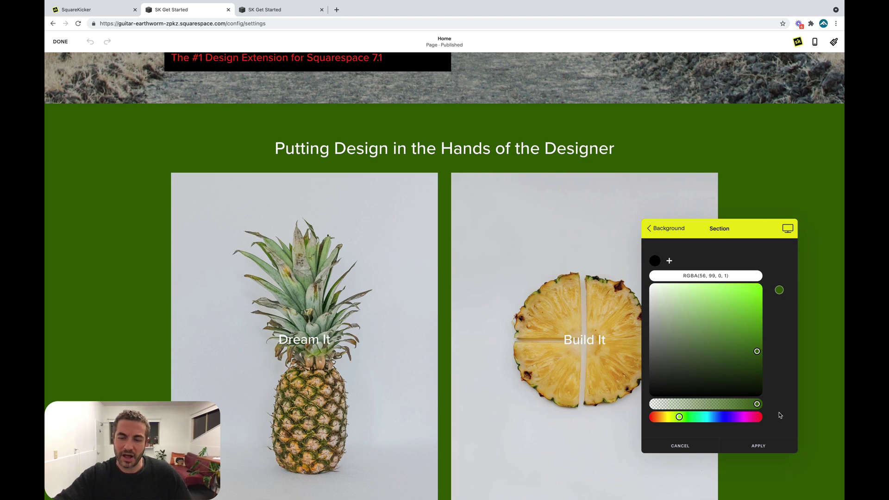
click(773, 448)
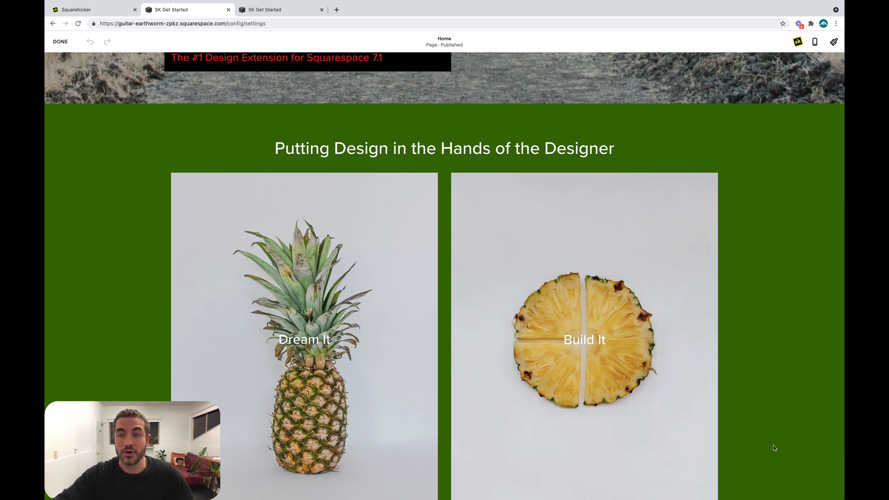
click(794, 43)
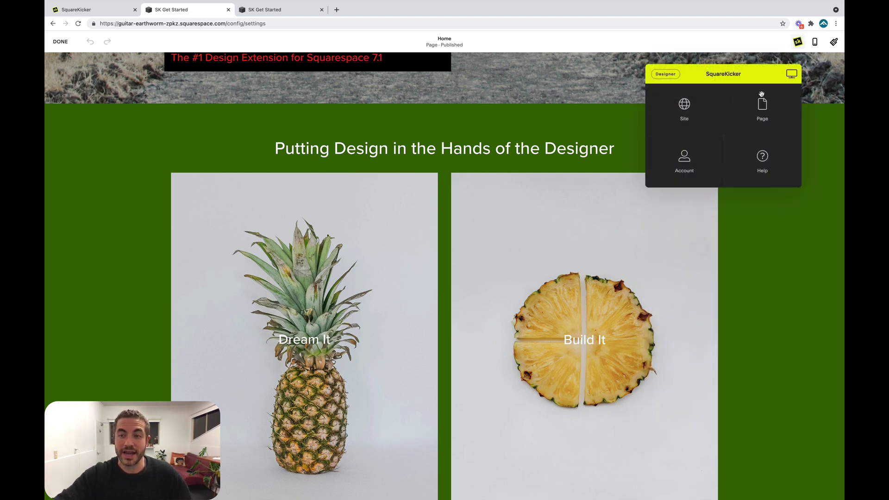
click(715, 160)
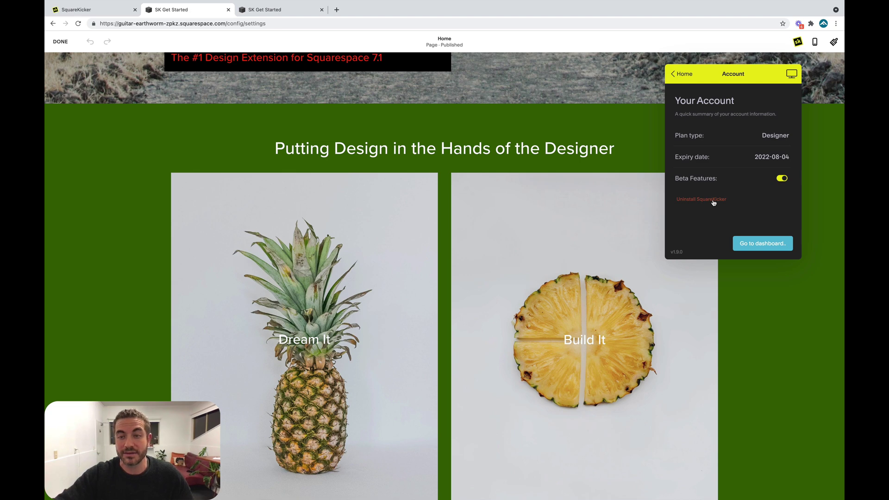
click(756, 340)
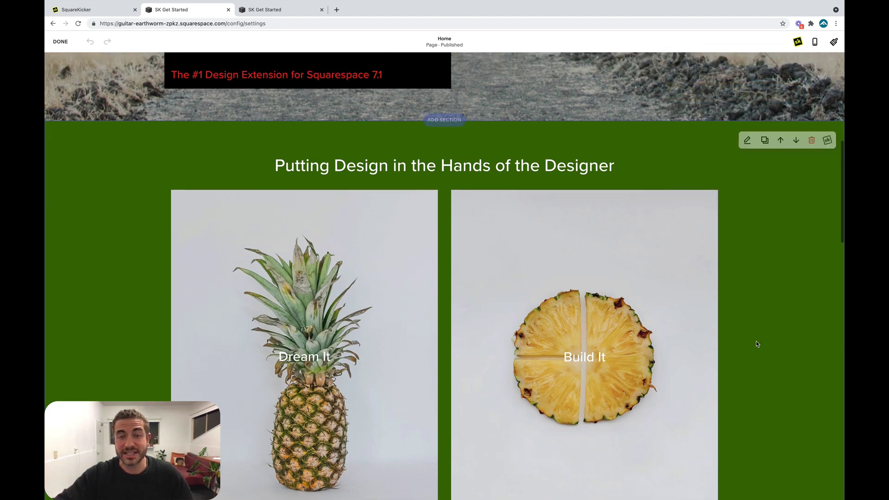
scroll(756, 340, up, 5)
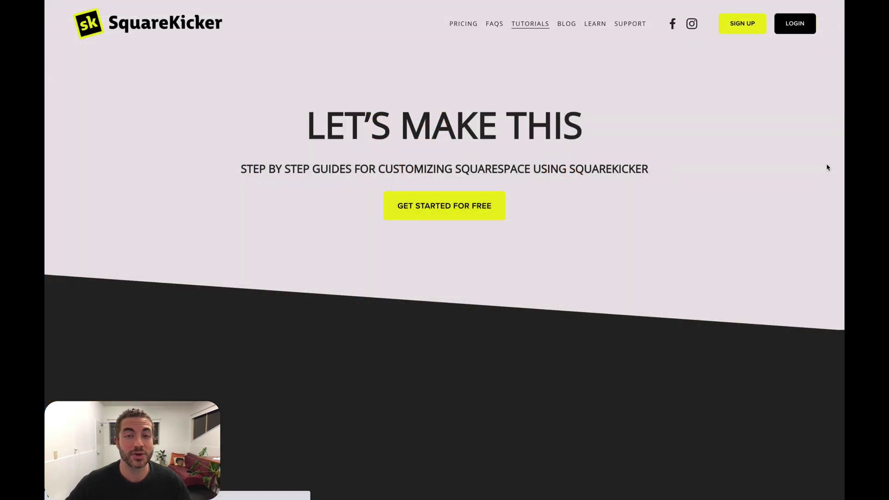
scroll(827, 167, down, 1)
scroll(827, 168, down, 2)
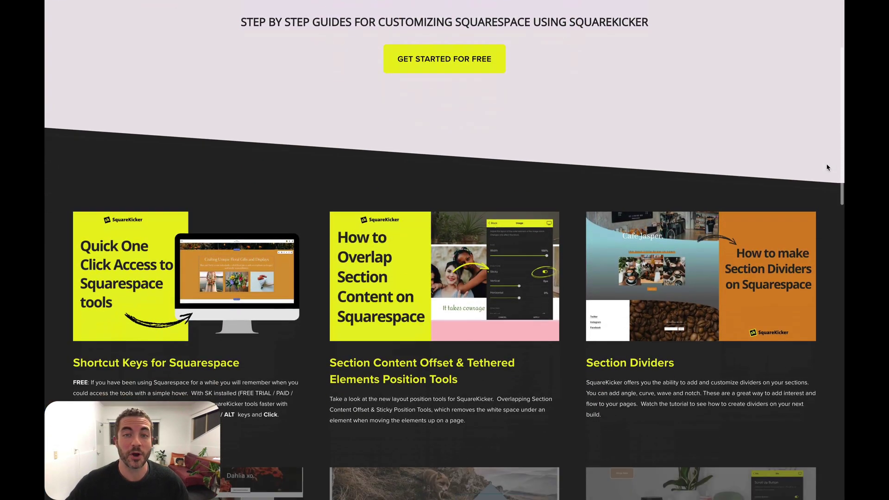
scroll(827, 167, down, 1)
scroll(827, 167, down, 2)
scroll(826, 168, down, 1)
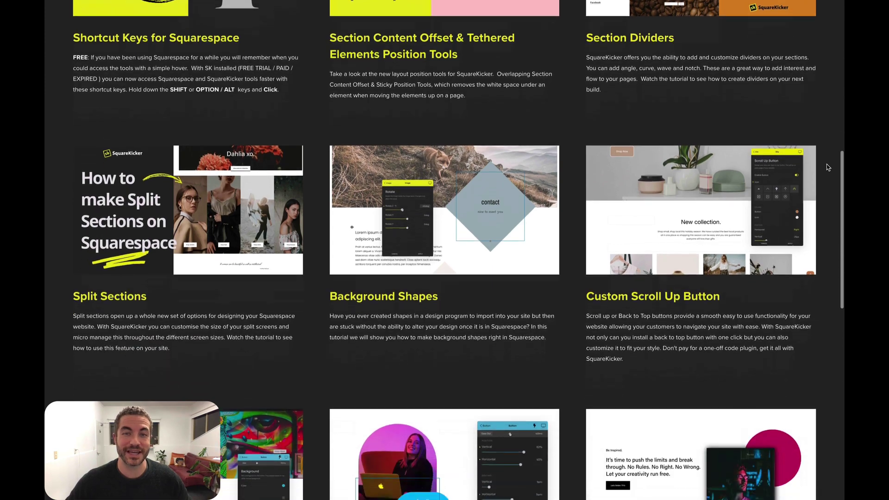
scroll(827, 167, down, 2)
scroll(827, 168, down, 2)
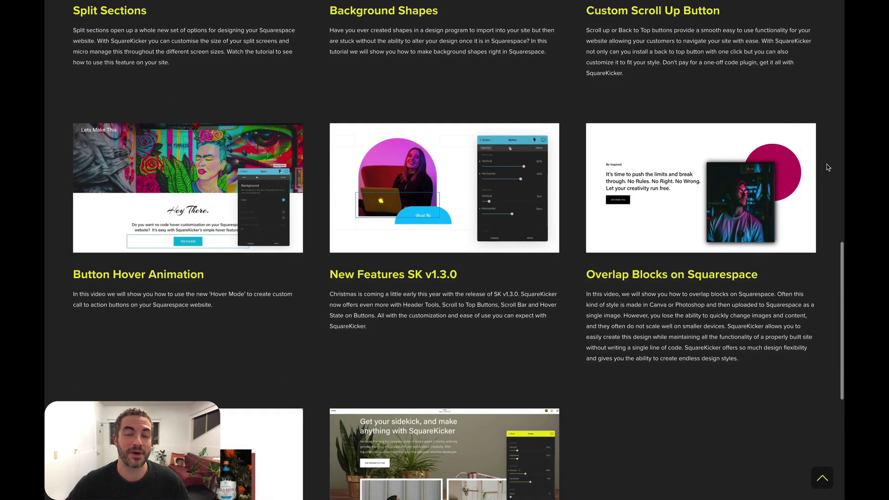